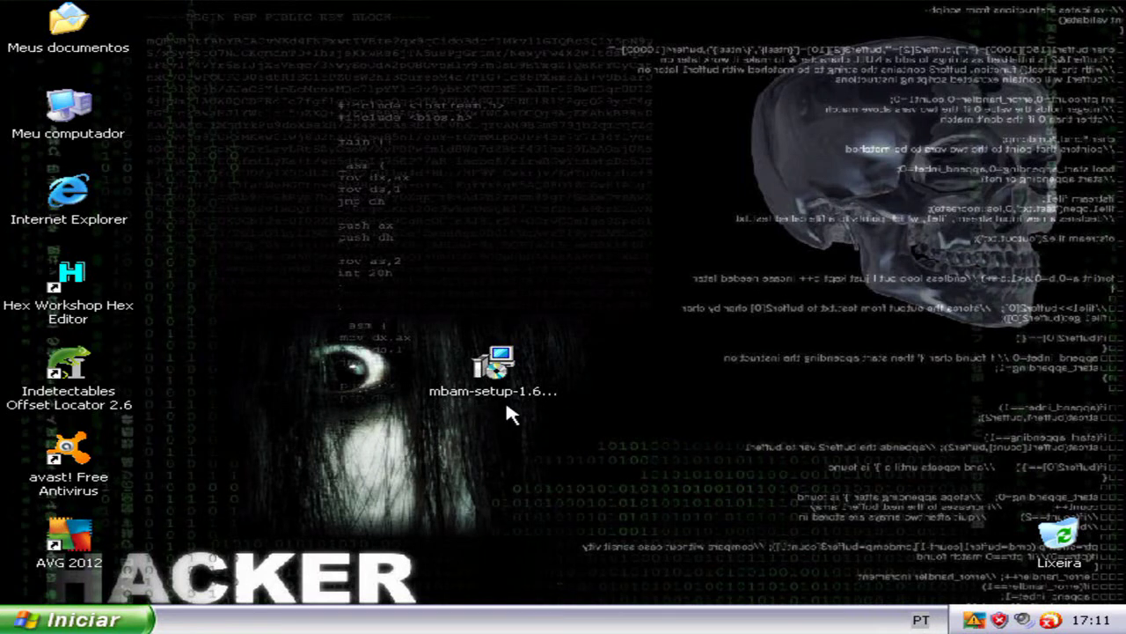
# Open Notepad and write MALWAREBYTES in the blank document.
pyautogui.click(79, 618)
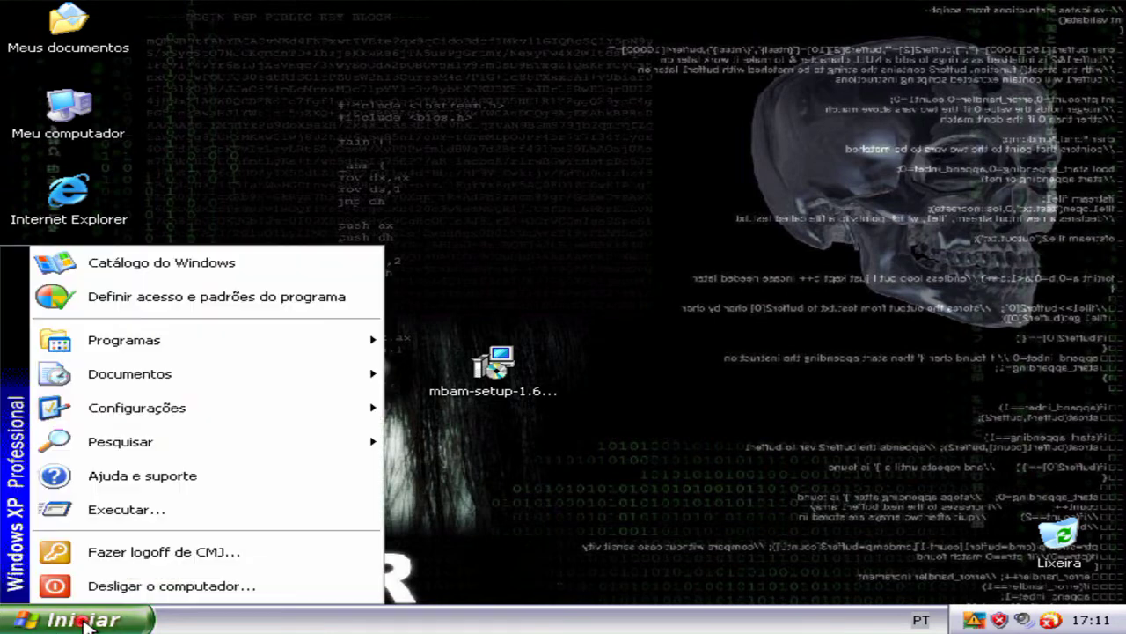
pyautogui.click(114, 349)
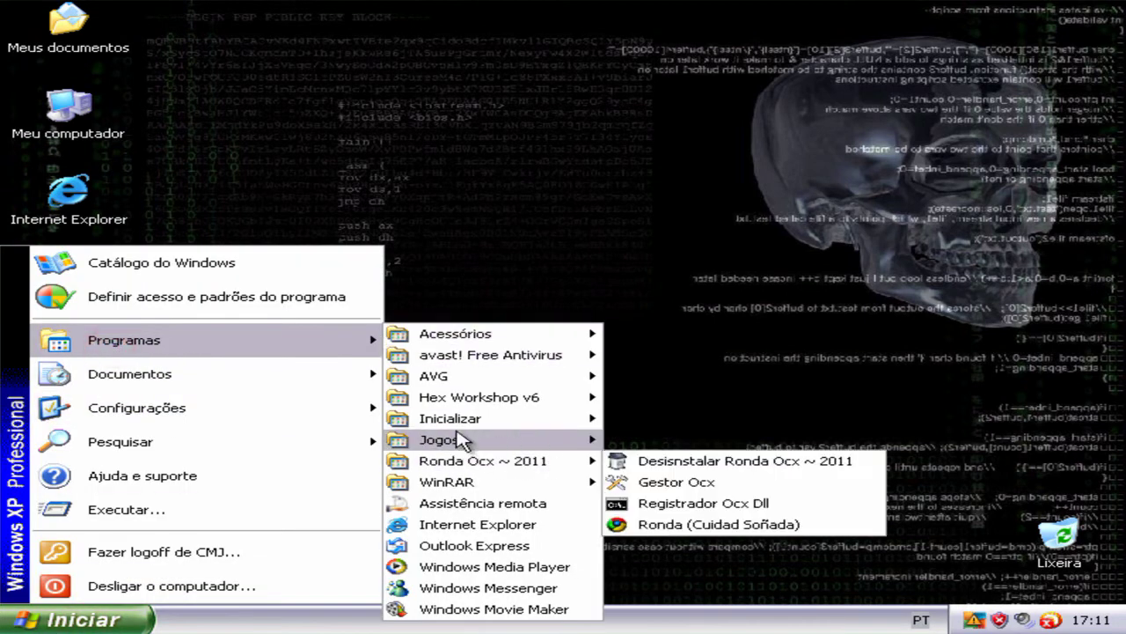
pyautogui.moveTo(526, 341)
pyautogui.click(655, 440)
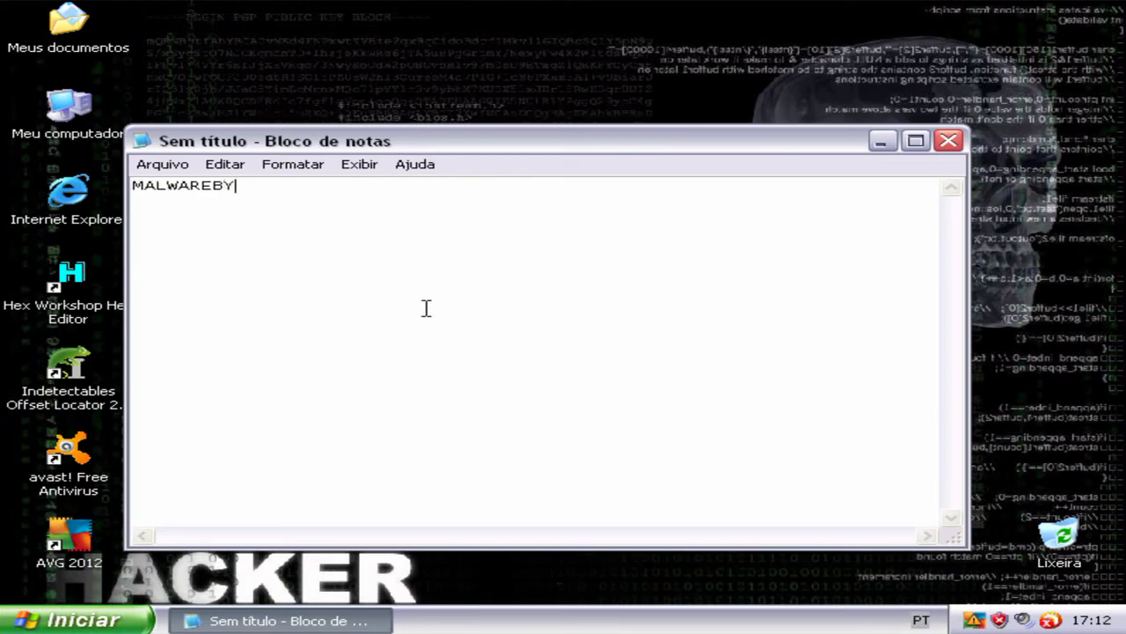
# Format the note's text as bold (Negrito) Lucida Console at size 36.
pyautogui.click(315, 169)
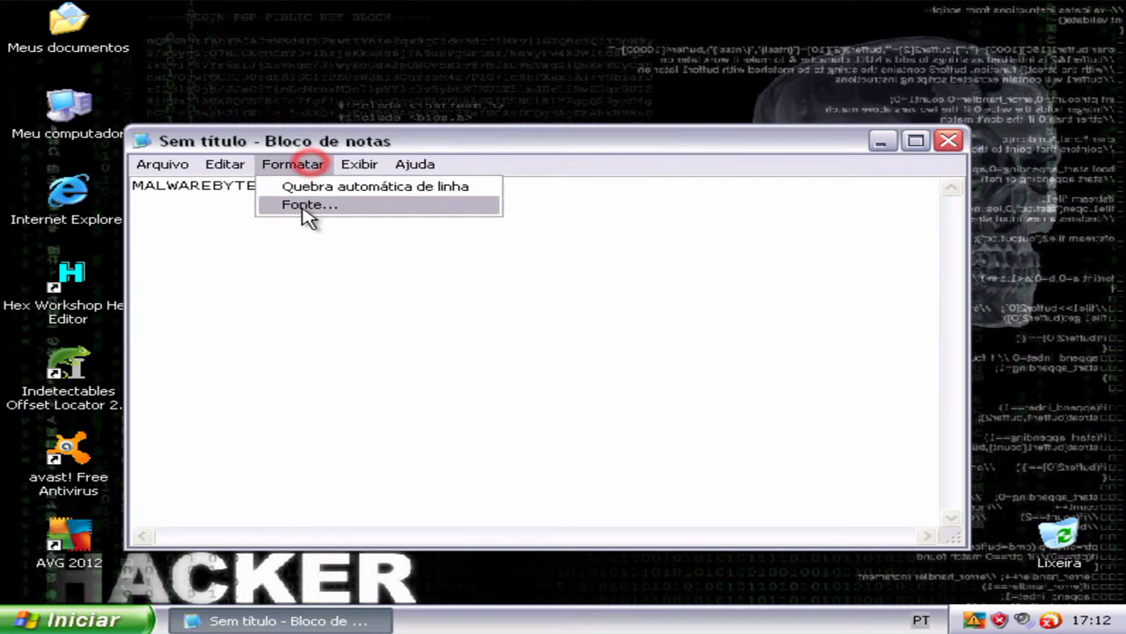
pyautogui.click(307, 213)
pyautogui.click(433, 345)
pyautogui.click(626, 398)
pyautogui.click(626, 398)
pyautogui.click(626, 398)
pyautogui.click(625, 398)
pyautogui.click(626, 398)
pyautogui.click(579, 399)
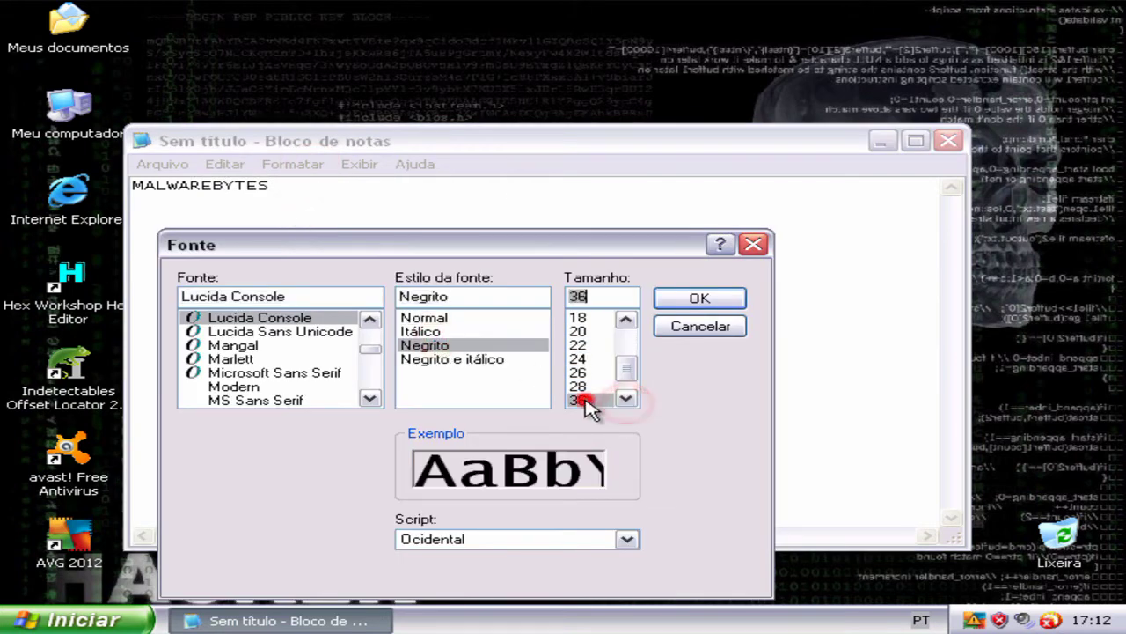
pyautogui.click(697, 300)
# Shift the MALWAREBYTES heading toward the middle of the note with blank lines and spaces, and close the note without saving.
pyautogui.click(137, 212)
pyautogui.press('Return')
pyautogui.press('Return')
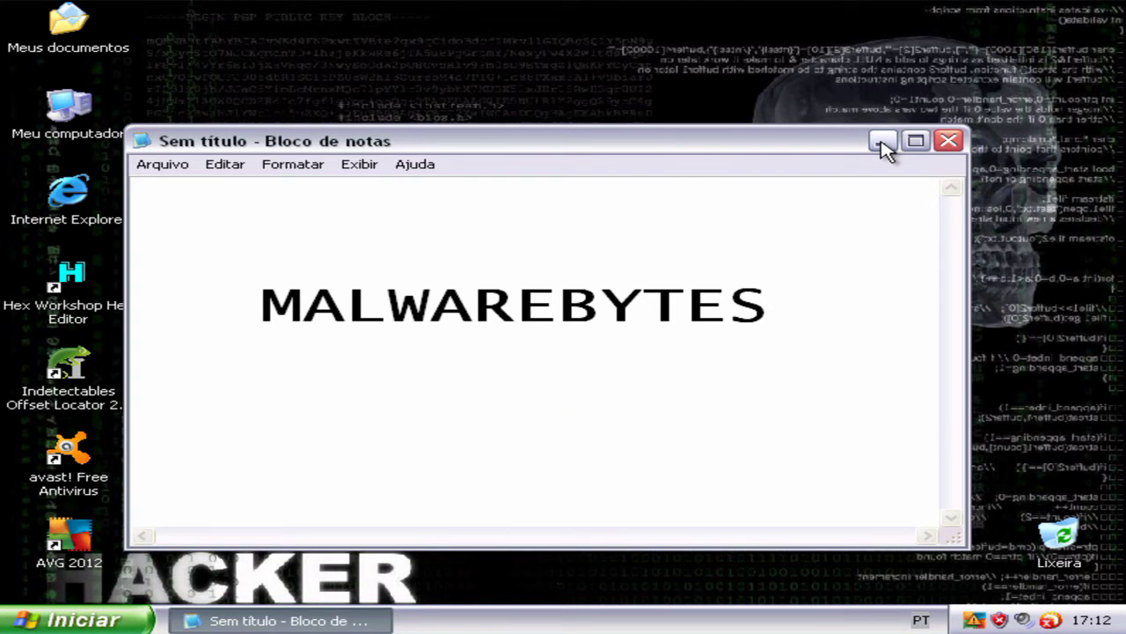
pyautogui.click(951, 145)
pyautogui.click(558, 378)
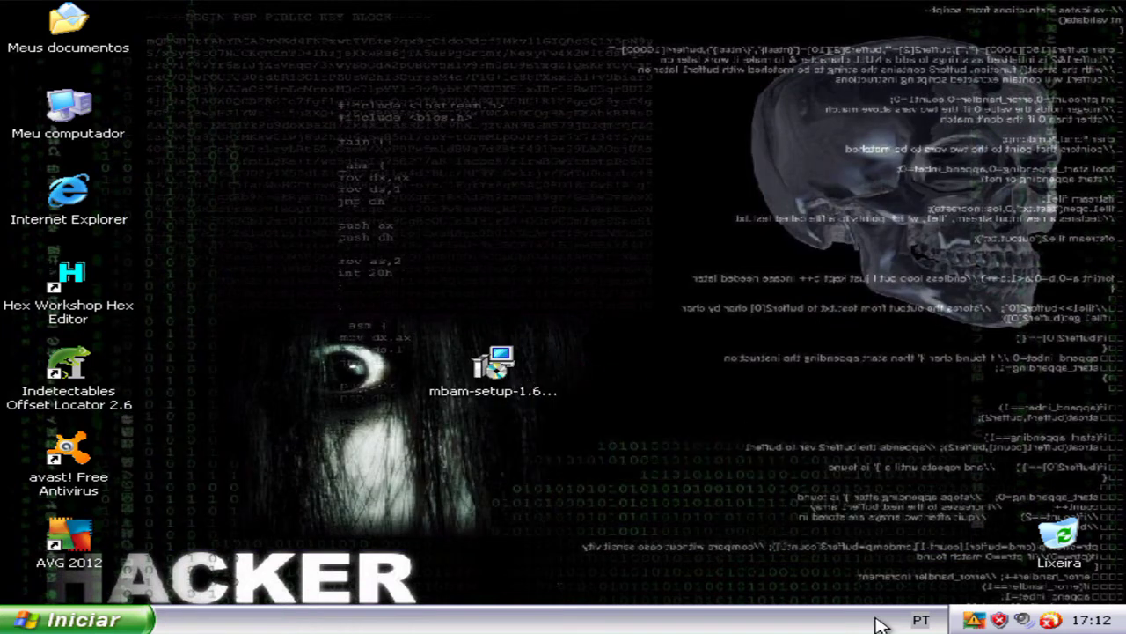
# Launch the mbam-setup installer from the desktop with Português (Brasil) as the setup language.
pyautogui.doubleClick(520, 374)
pyautogui.click(626, 334)
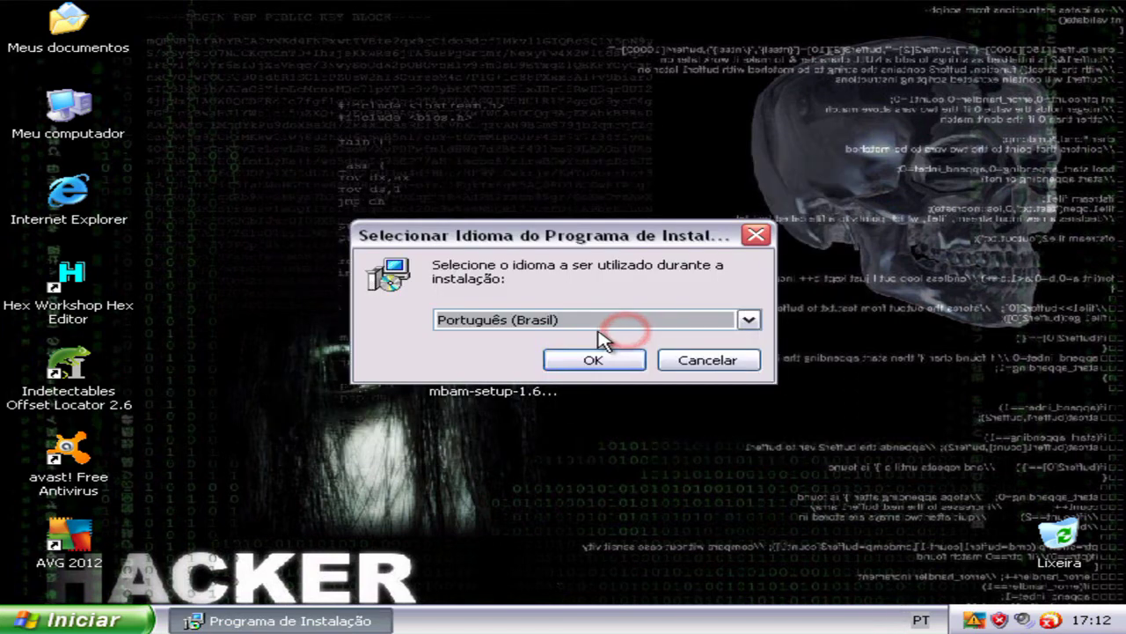
pyautogui.click(591, 360)
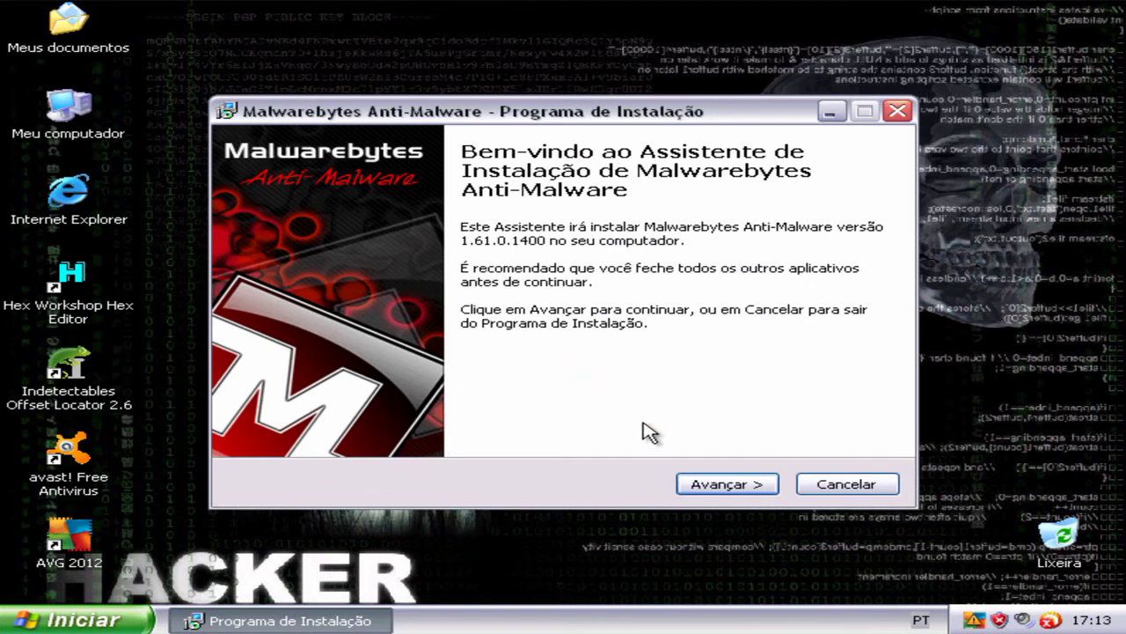
# Accept the licence agreement and keep the default destination and Start menu folders for Malwarebytes Anti-Malware.
pyautogui.click(720, 485)
pyautogui.click(278, 418)
pyautogui.click(727, 489)
pyautogui.click(721, 489)
pyautogui.click(722, 490)
pyautogui.click(722, 489)
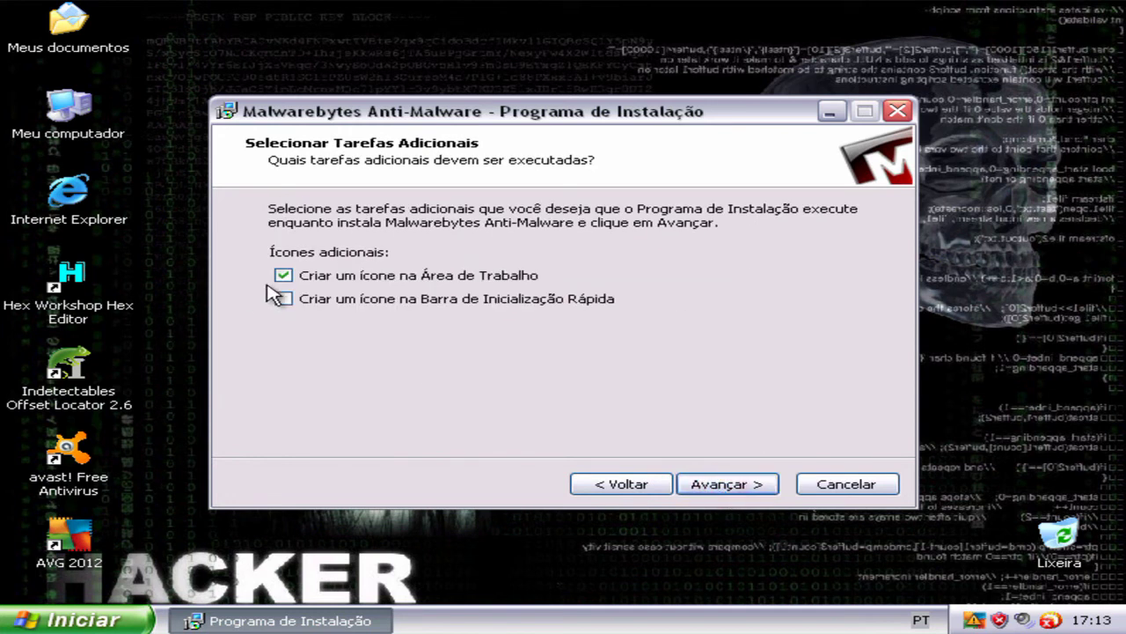
# Install Malwarebytes Anti-Malware with only a desktop icon, and finish setup with the update and run options enabled.
pyautogui.click(715, 485)
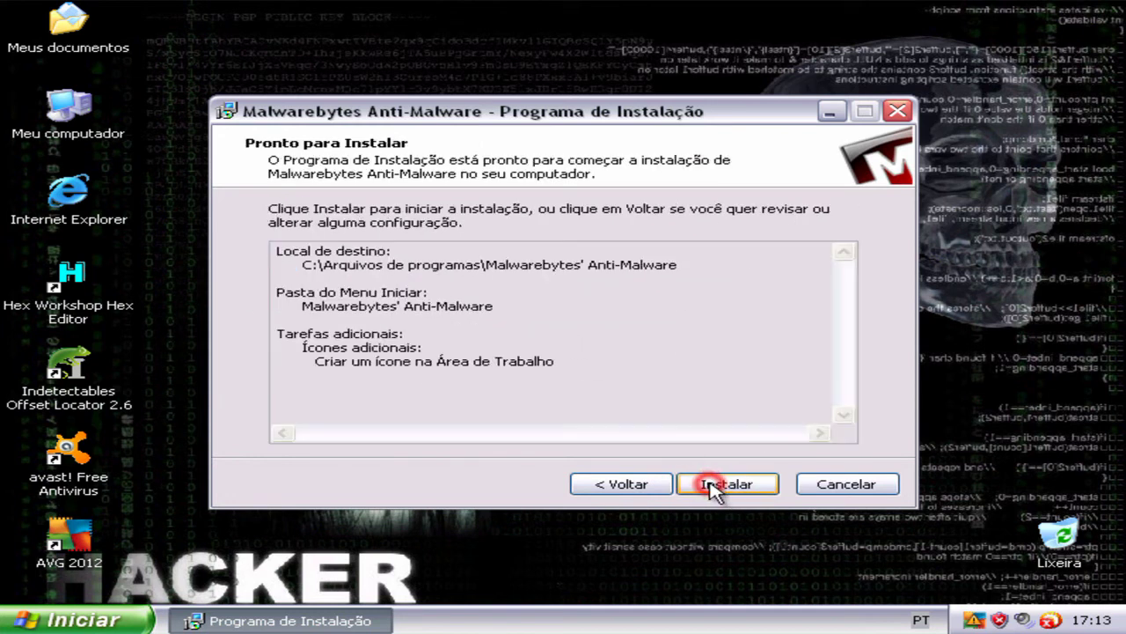
pyautogui.click(717, 484)
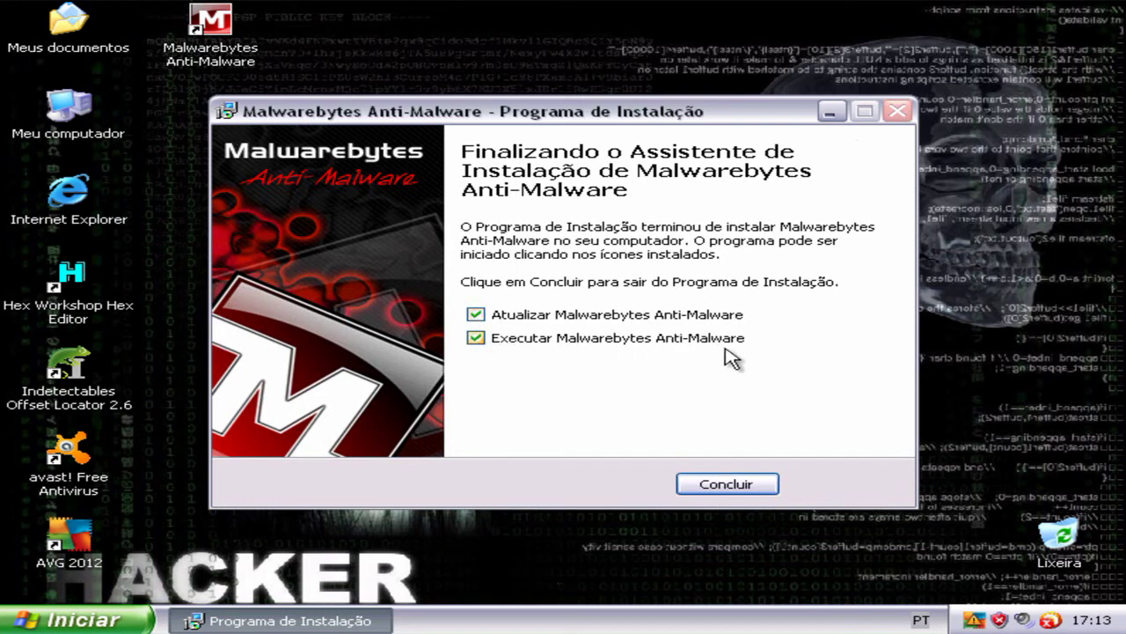
pyautogui.click(730, 486)
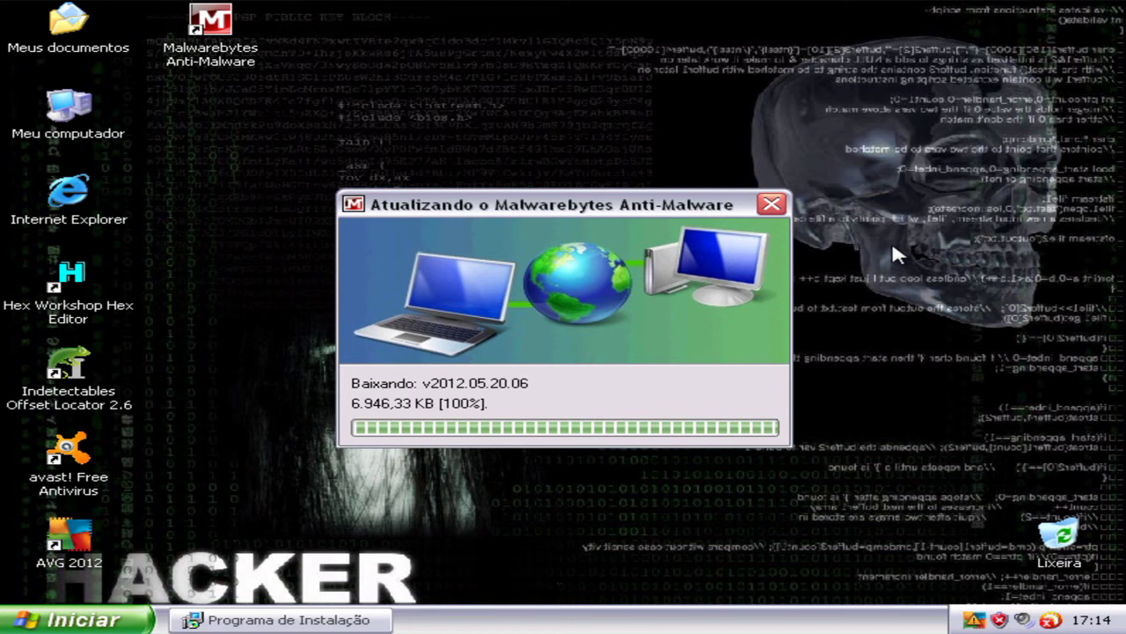
pyautogui.click(563, 376)
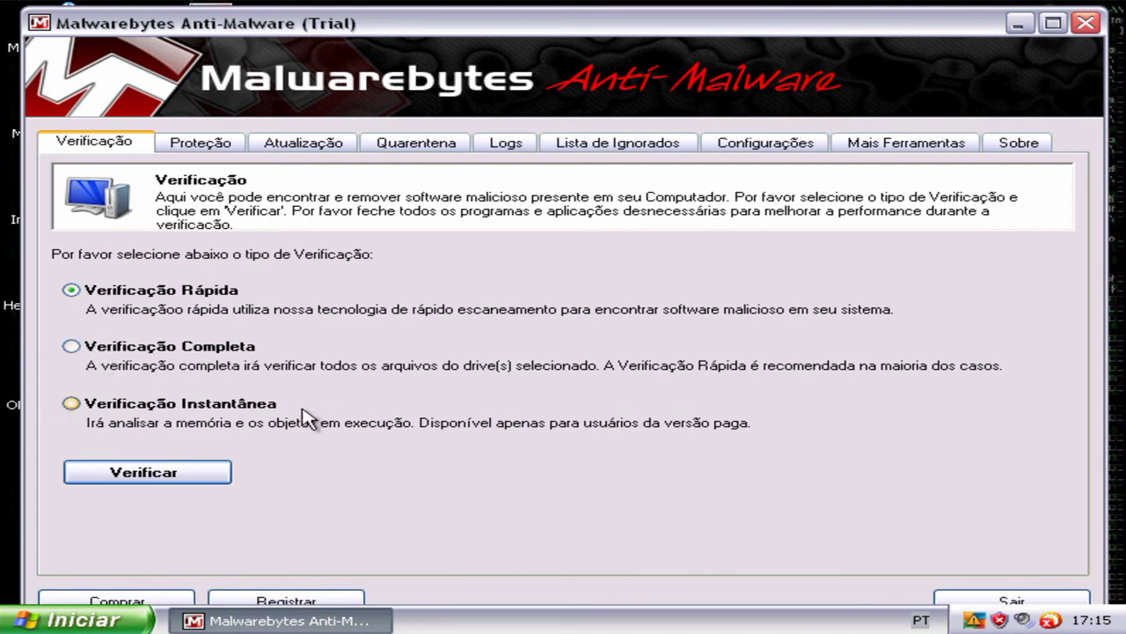
# Choose Verificação Completa as the scan type.
pyautogui.click(72, 347)
pyautogui.click(73, 291)
pyautogui.click(71, 347)
# Enable the Protection Module and check the protection options offered by the Malwarebytes tray icon.
pyautogui.click(201, 143)
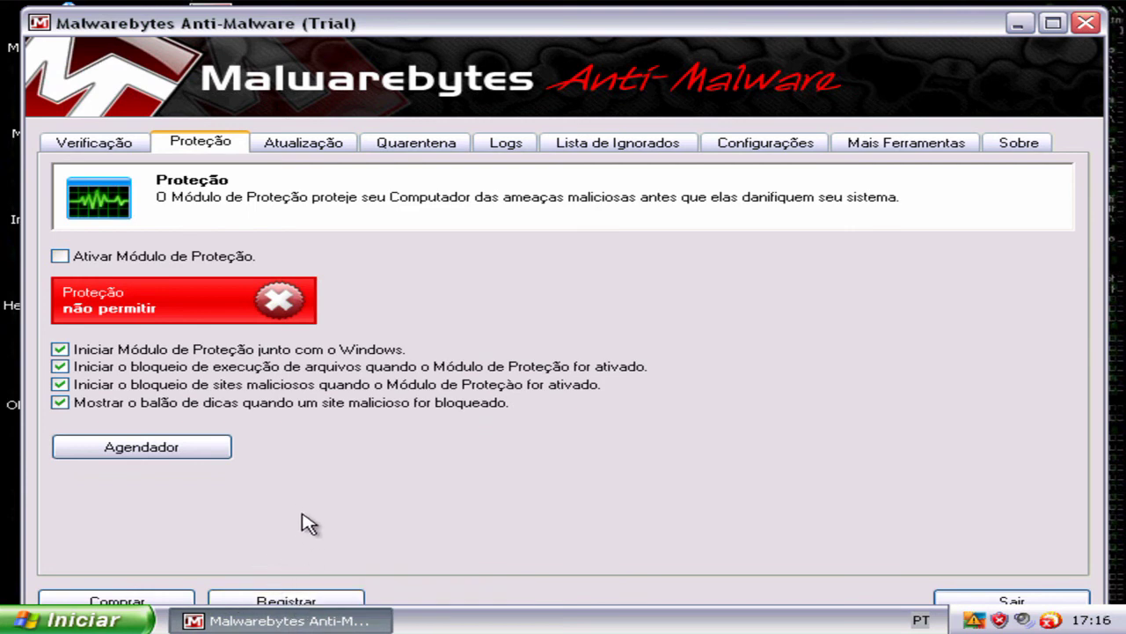
pyautogui.click(60, 257)
pyautogui.click(567, 372)
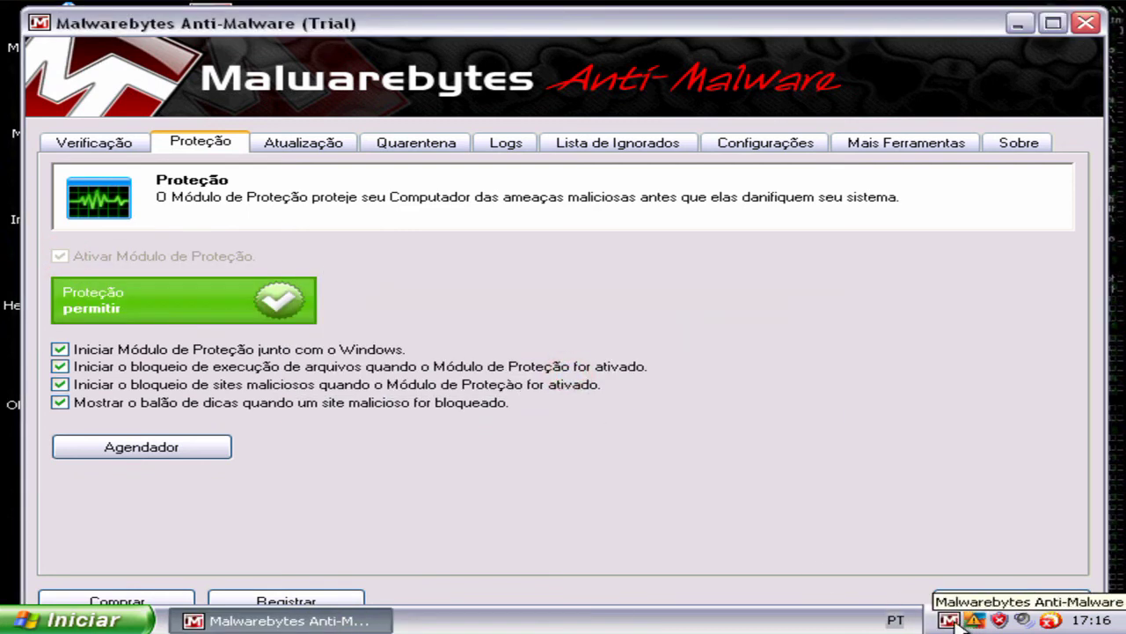
pyautogui.rightClick(952, 621)
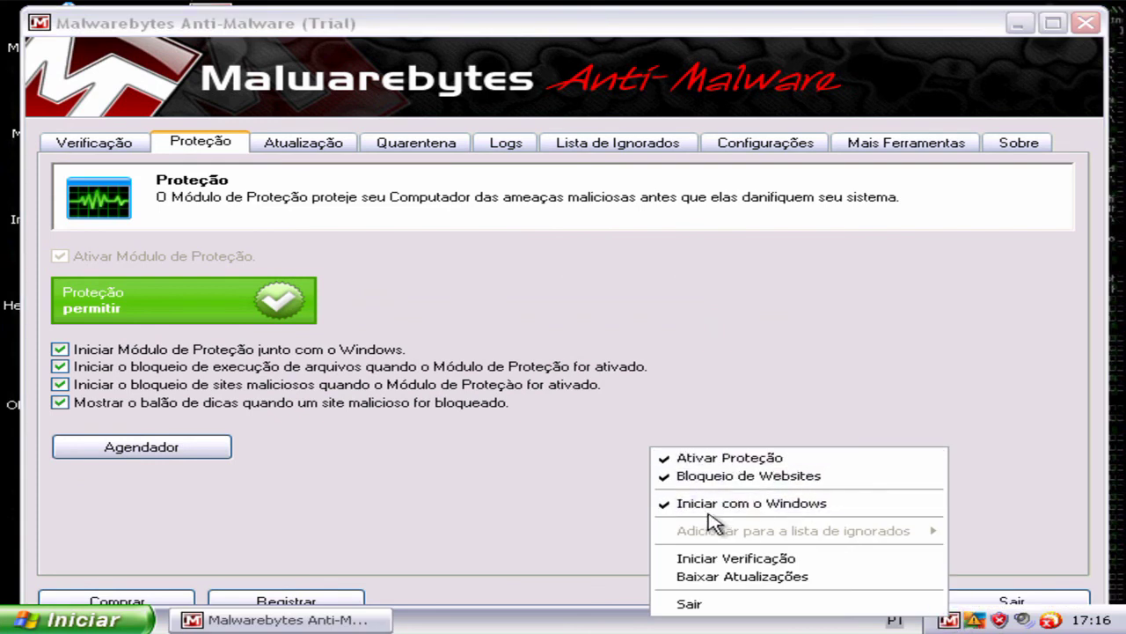
pyautogui.click(426, 518)
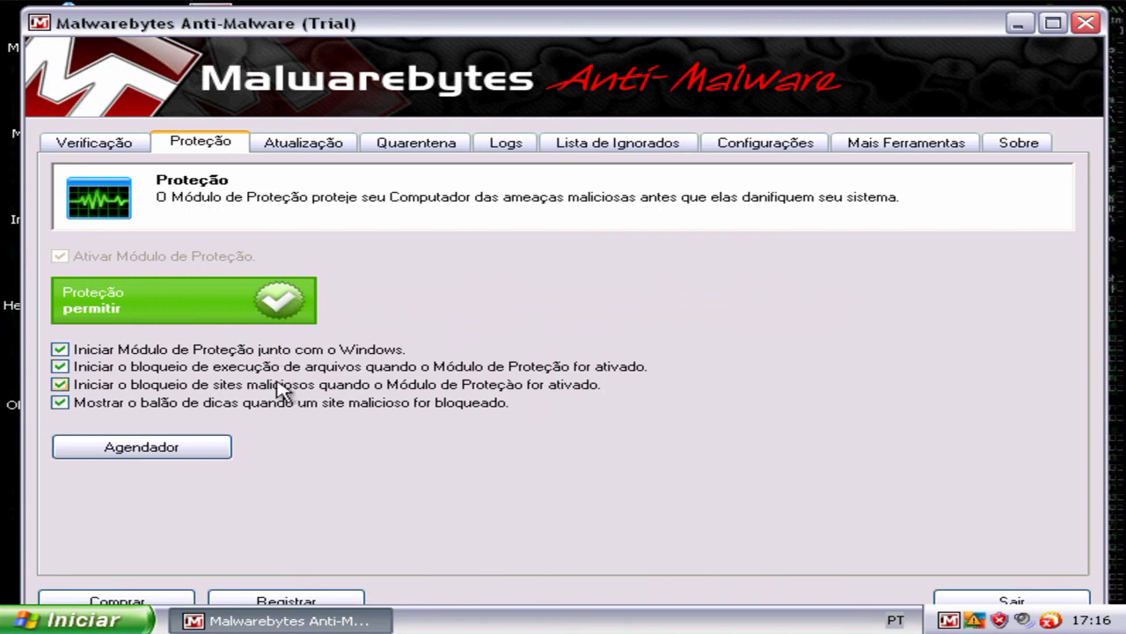
# Return to the scan page, close the Malwarebytes window and look at the tray icon's options again.
pyautogui.click(98, 145)
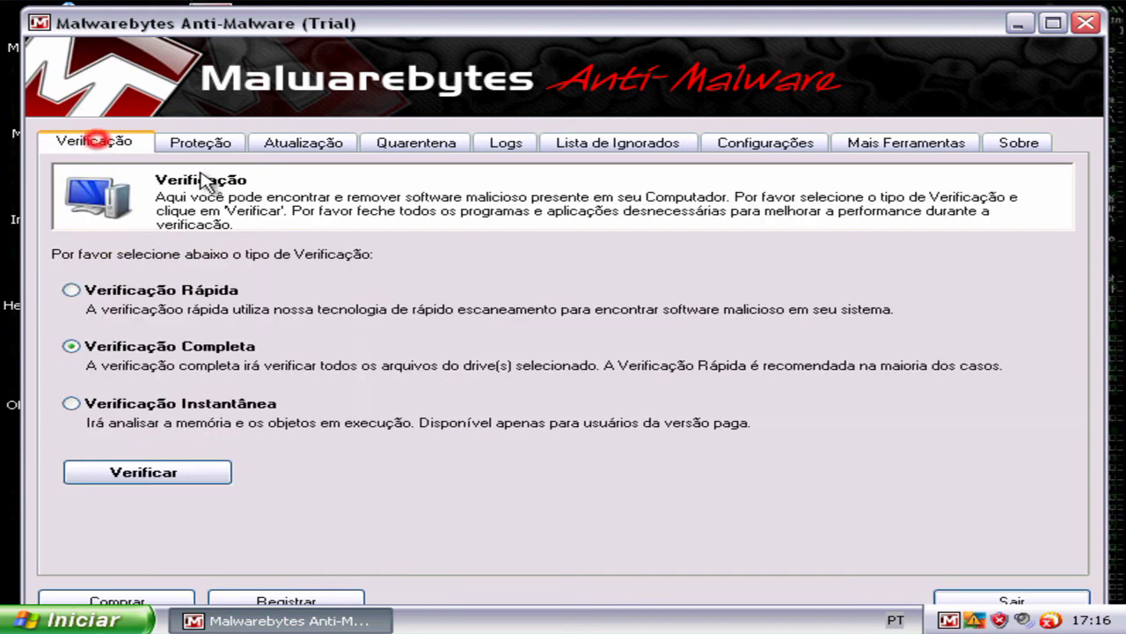
pyautogui.click(1087, 24)
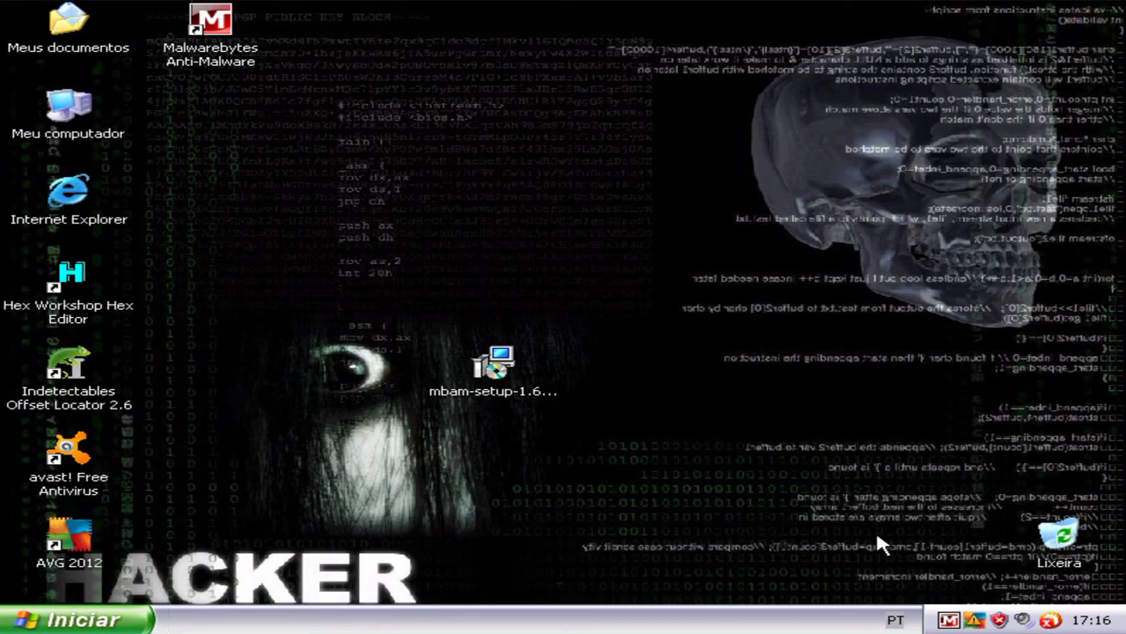
pyautogui.rightClick(948, 620)
pyautogui.click(765, 366)
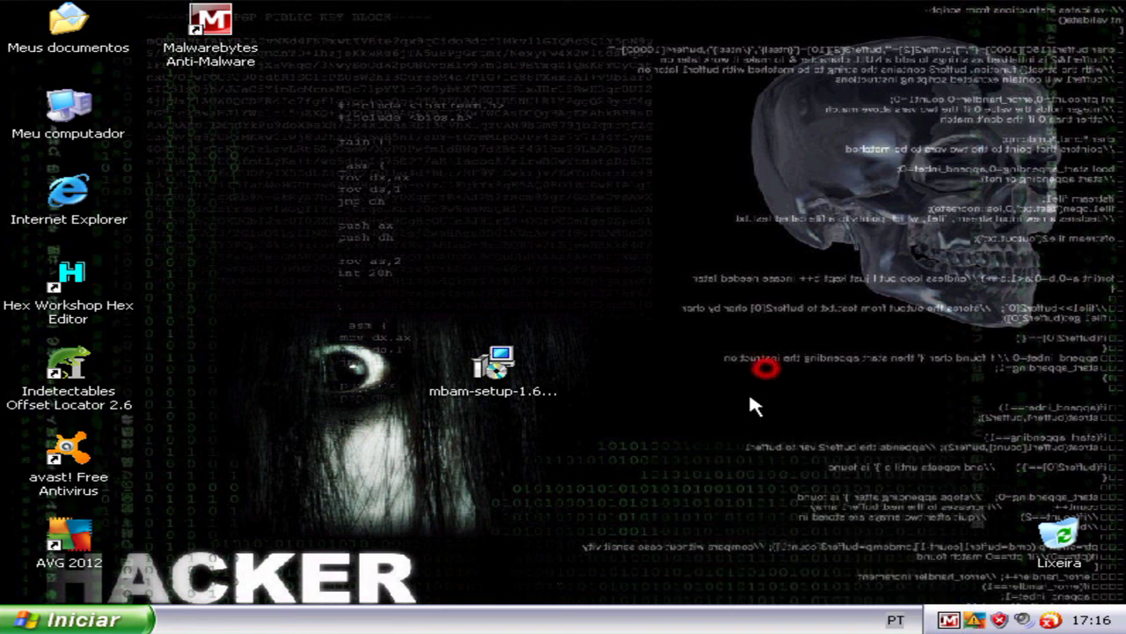